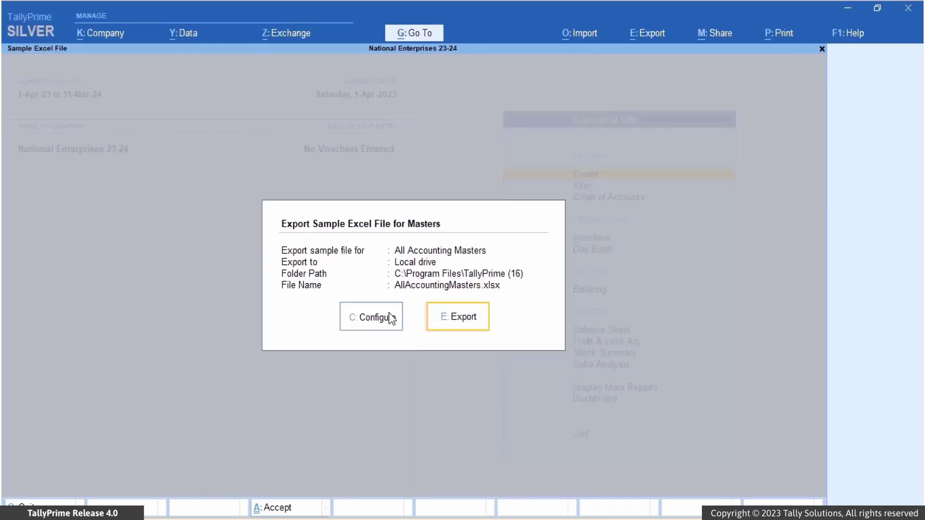
Step: Configure the sample Excel file for masters to cover Ledger instead of all accounting masters, and export it
left_click(391, 318)
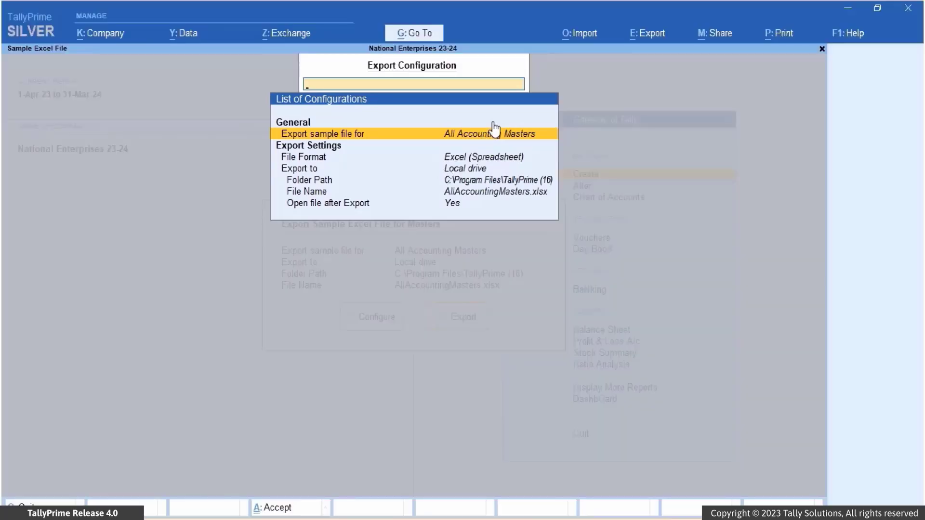
left_click(494, 125)
type("Ledg")
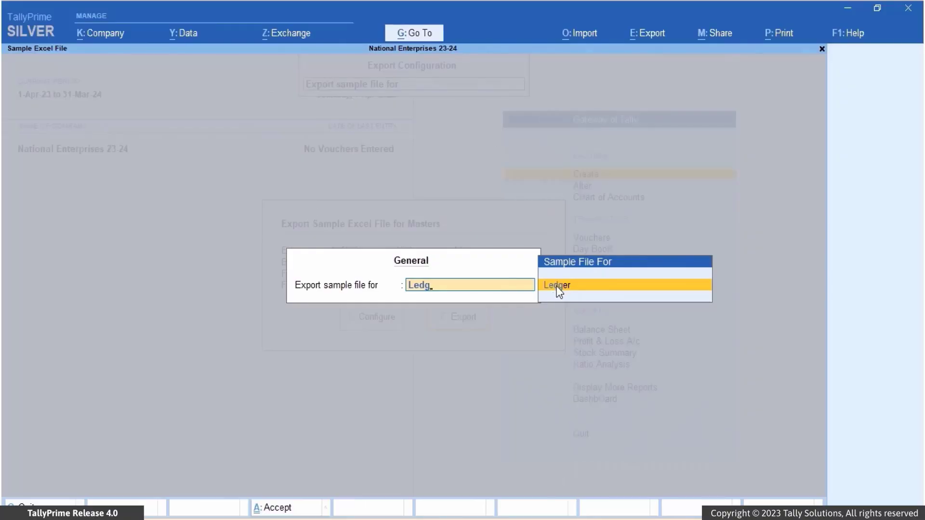
left_click(557, 286)
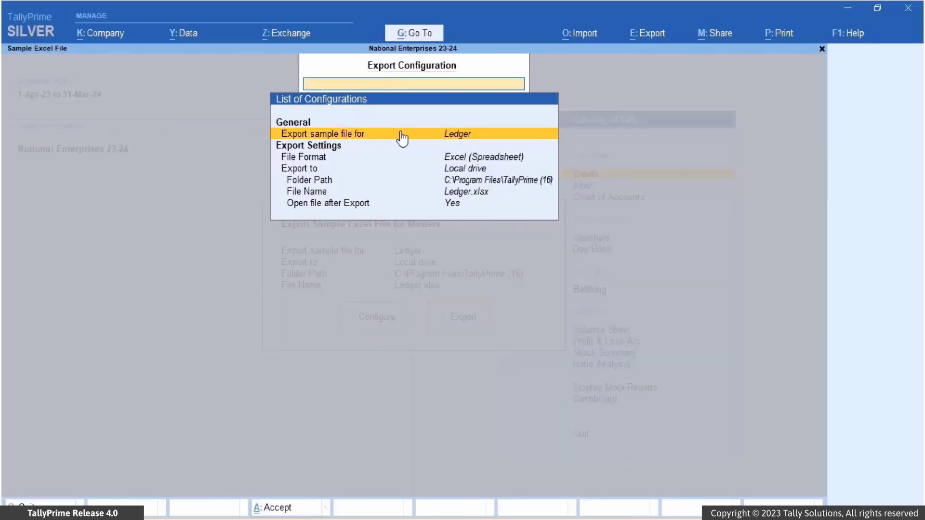
key("Escape")
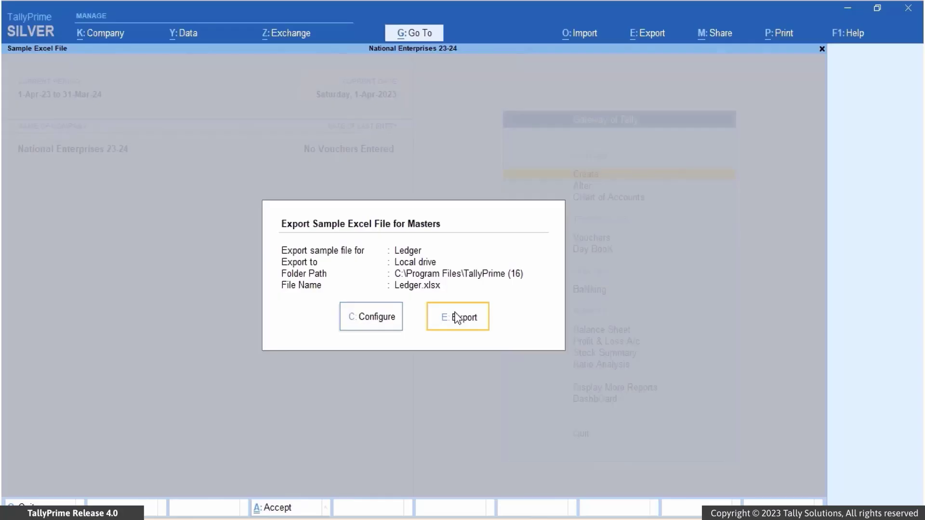
left_click(457, 317)
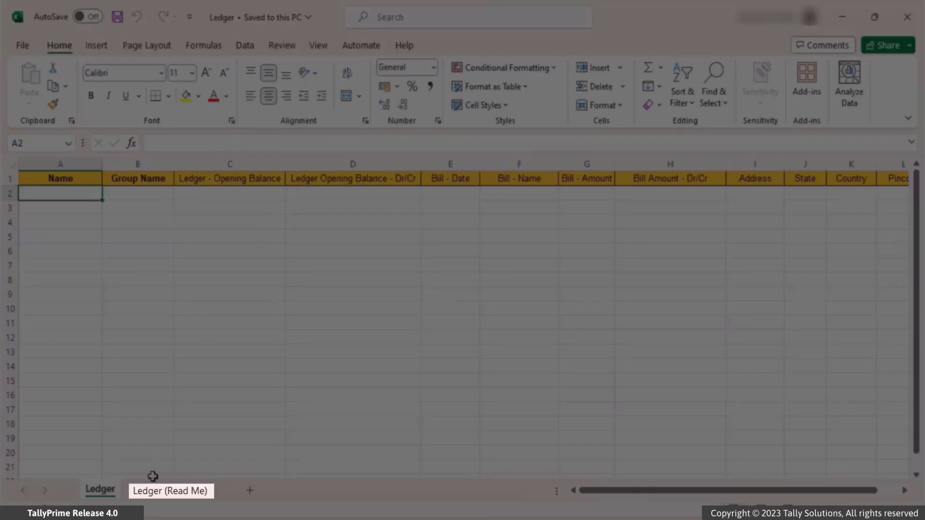
Step: Review the Ledger (Read Me) worksheet and the Ledger worksheet, and open the LedgerQ1 workbook from the Export&ImportFiles folder
left_click(156, 492)
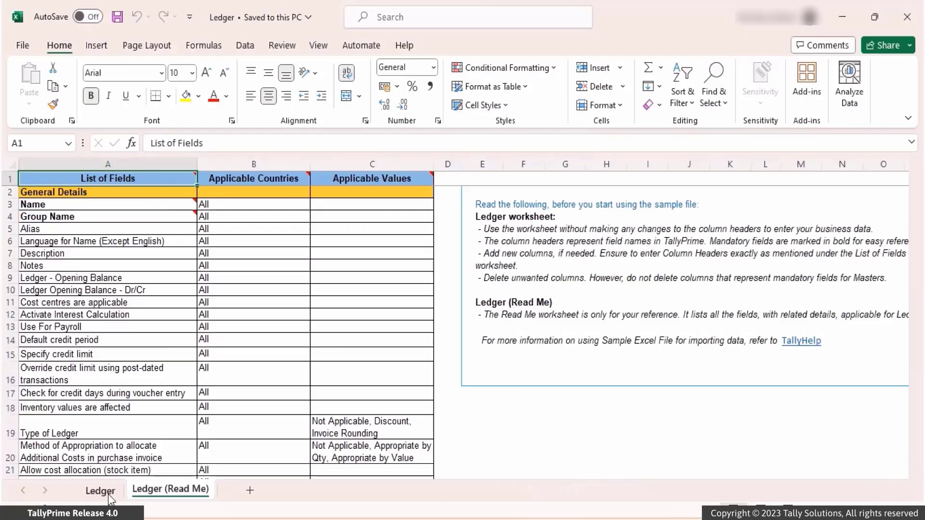
left_click(109, 496)
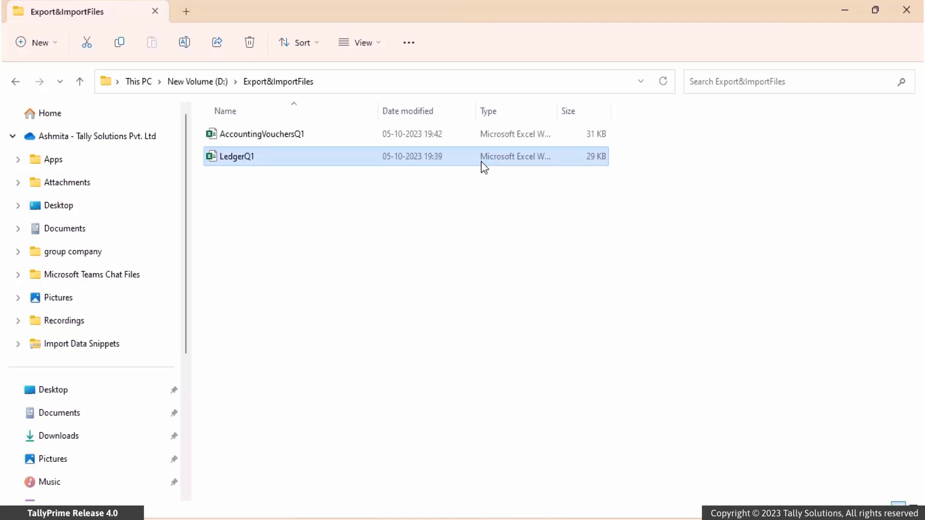
double_click(482, 163)
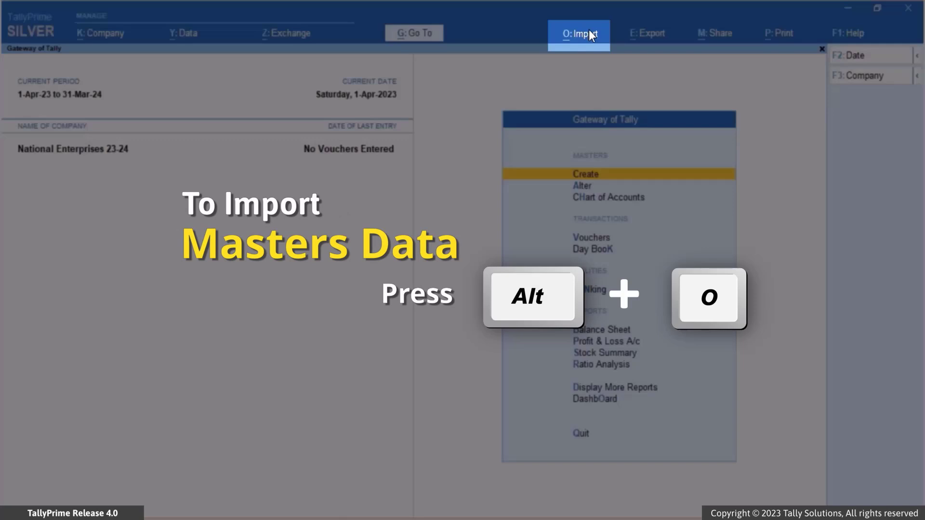
Step: Set up a masters import in Excel (Spreadsheet) format from LedgerQ1.xlsx, using worksheet Ledger, Default Template and master type Ledger
left_click(591, 36)
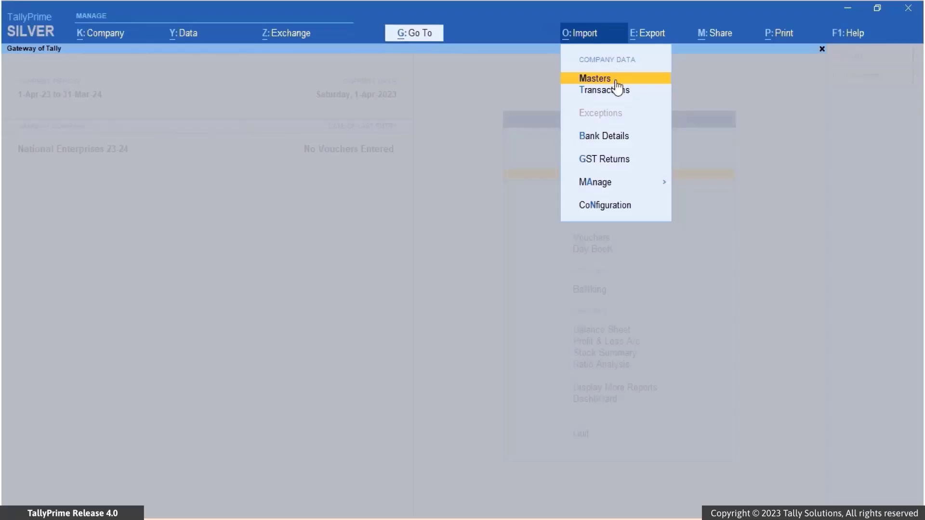
left_click(595, 79)
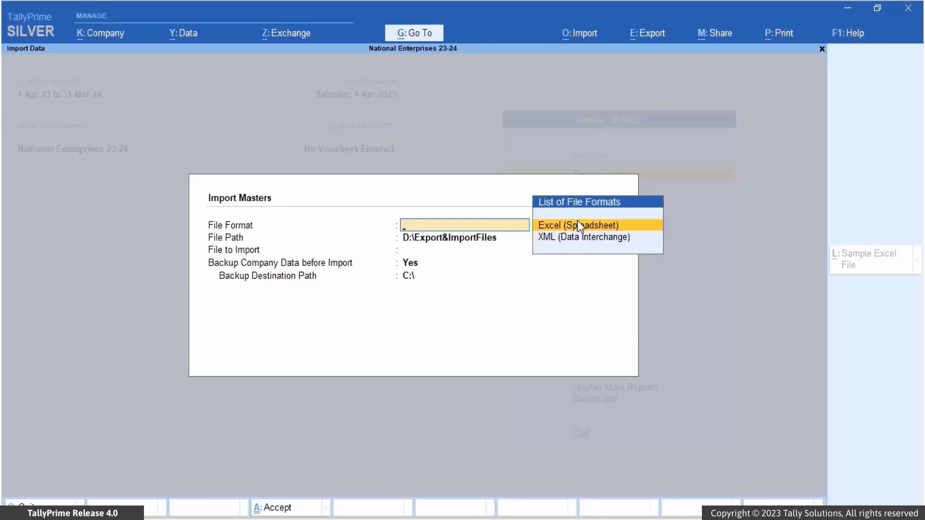
left_click(578, 225)
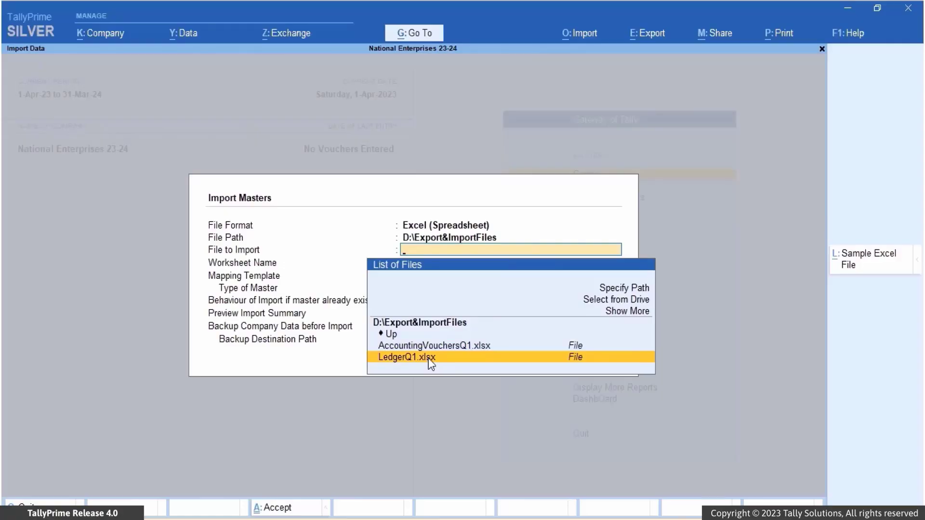
left_click(429, 358)
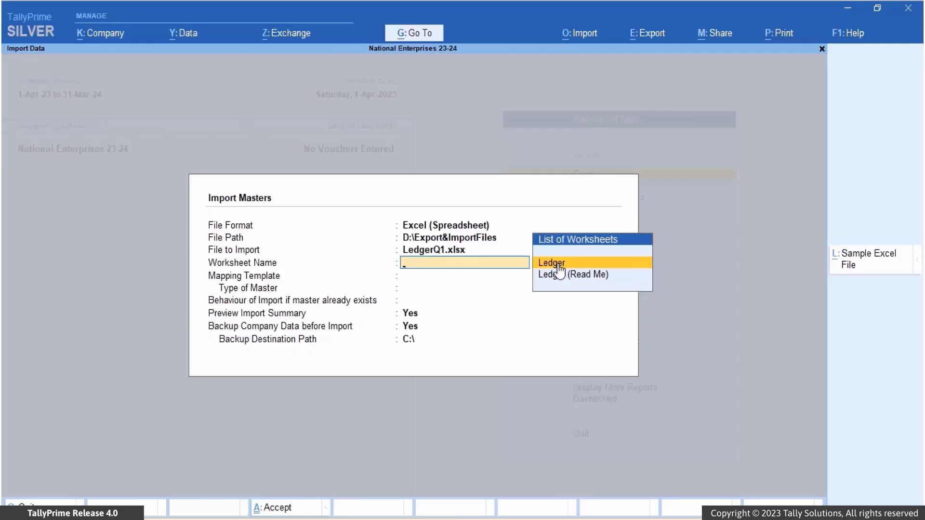
left_click(558, 265)
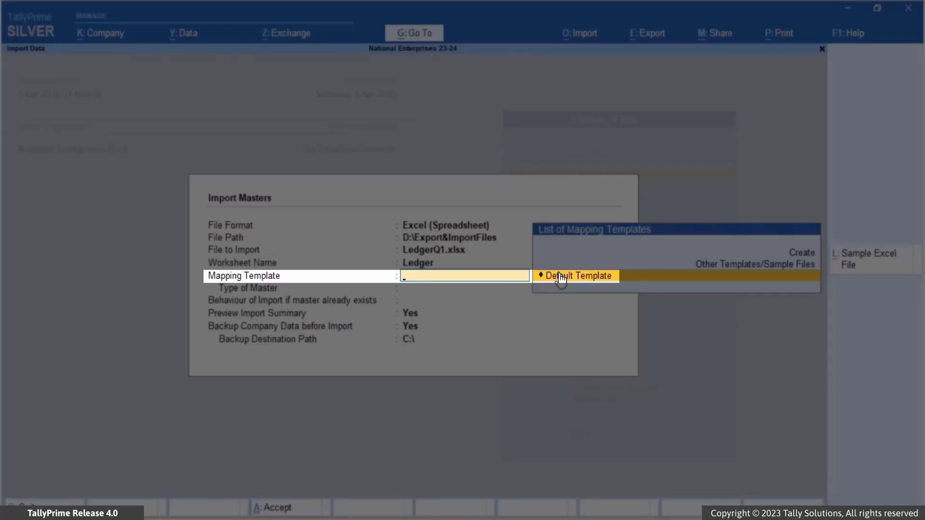
left_click(560, 279)
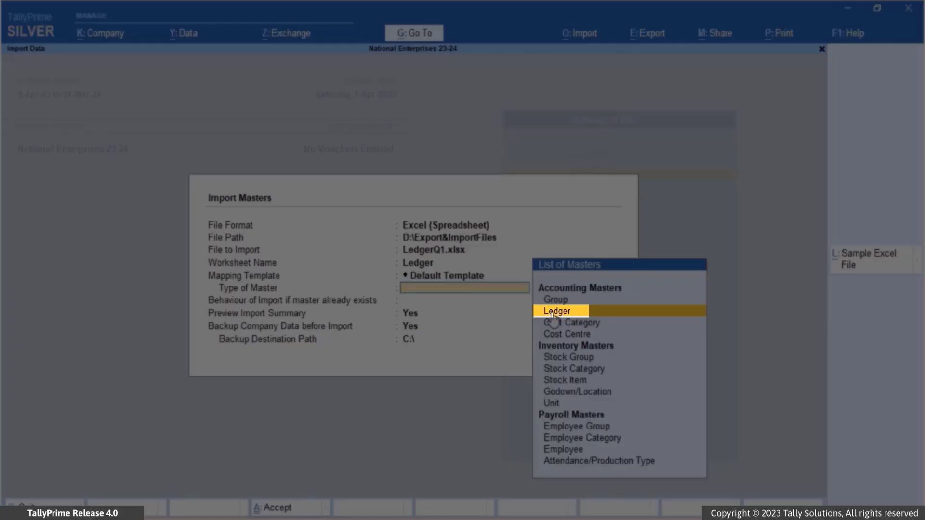
left_click(552, 313)
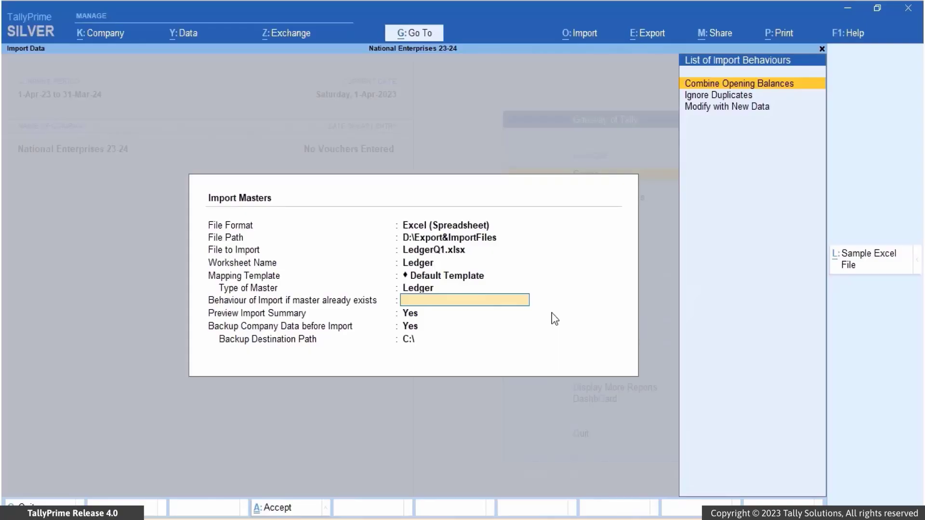
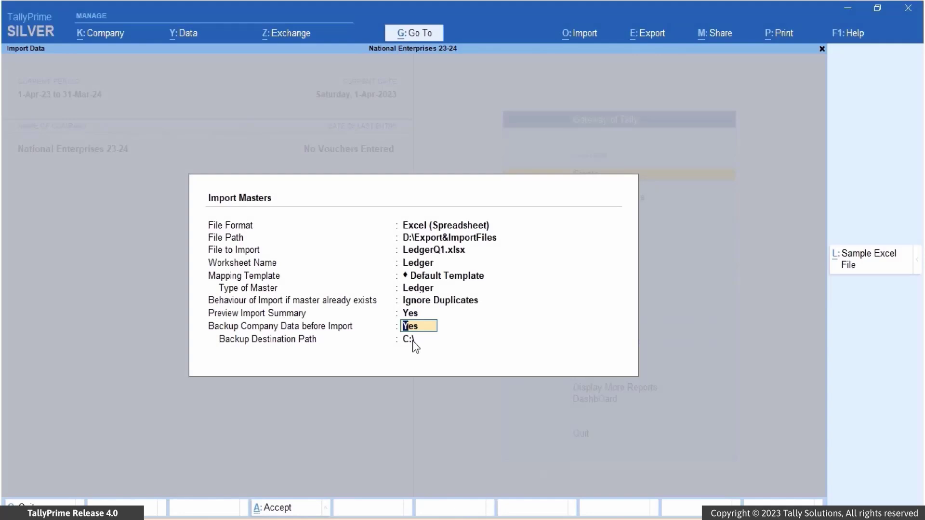
Step: Keep the company data backup enabled with D:\ as its destination, and import the ledger masters from the summary preview
key("Return")
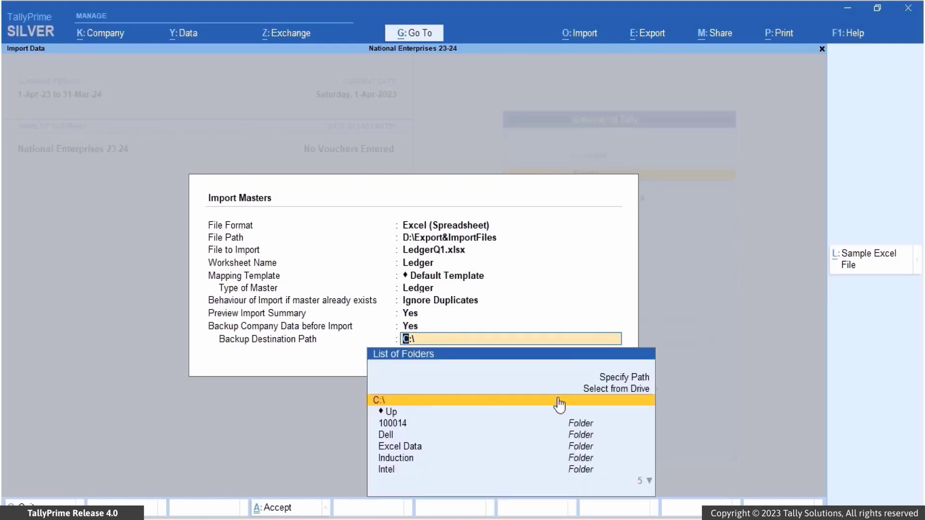
left_click(586, 394)
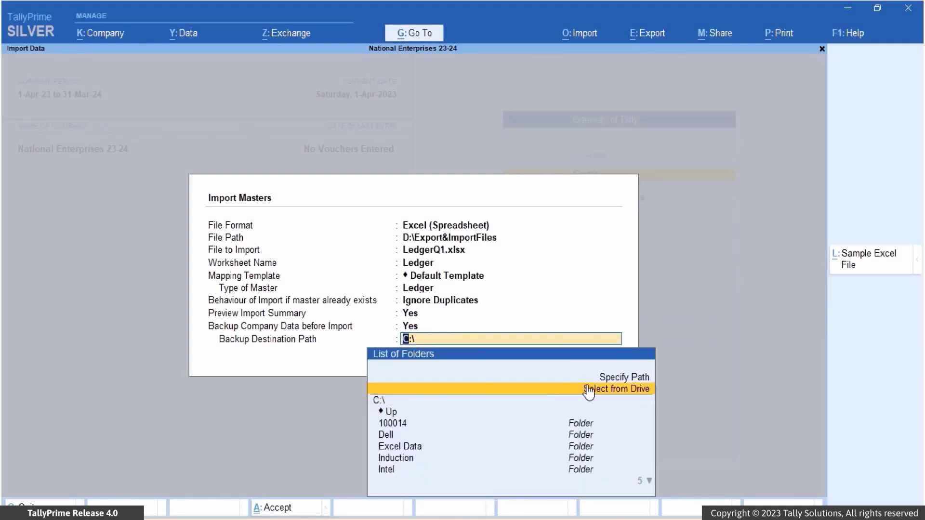
left_click(602, 388)
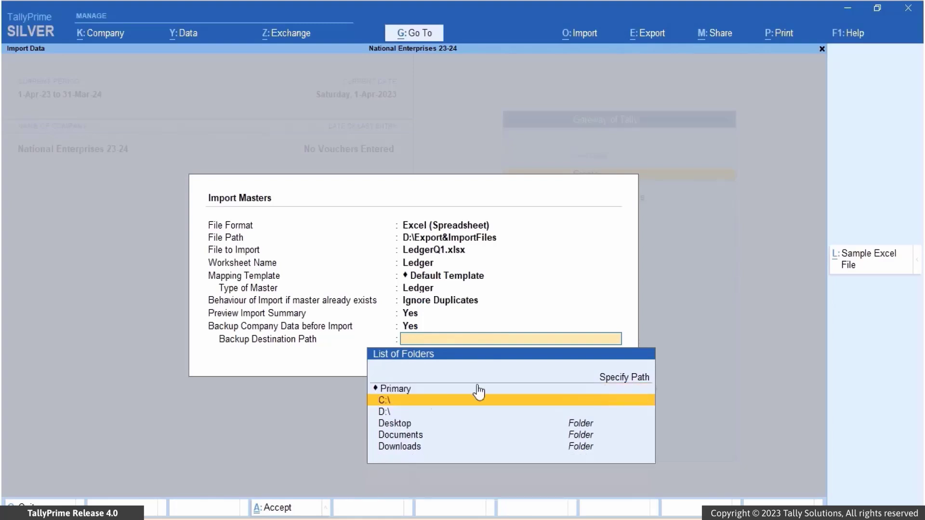
left_click(420, 413)
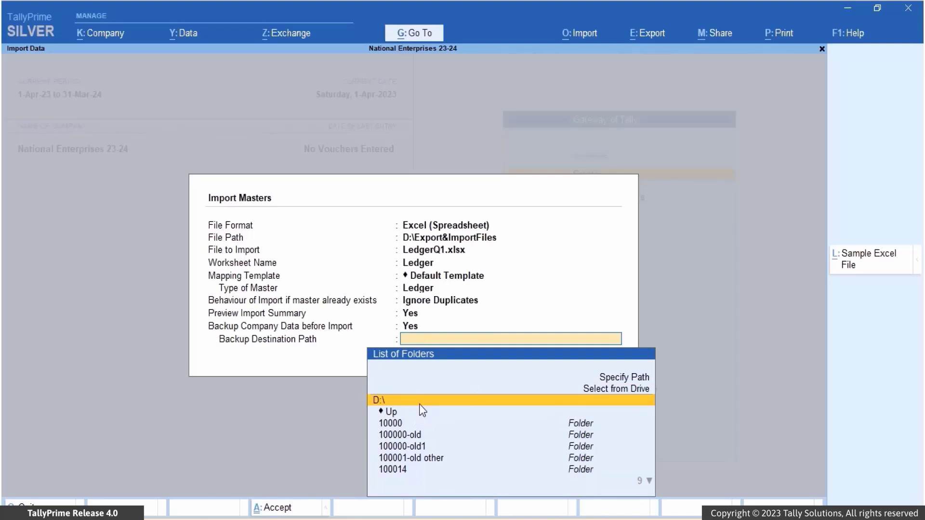
left_click(420, 404)
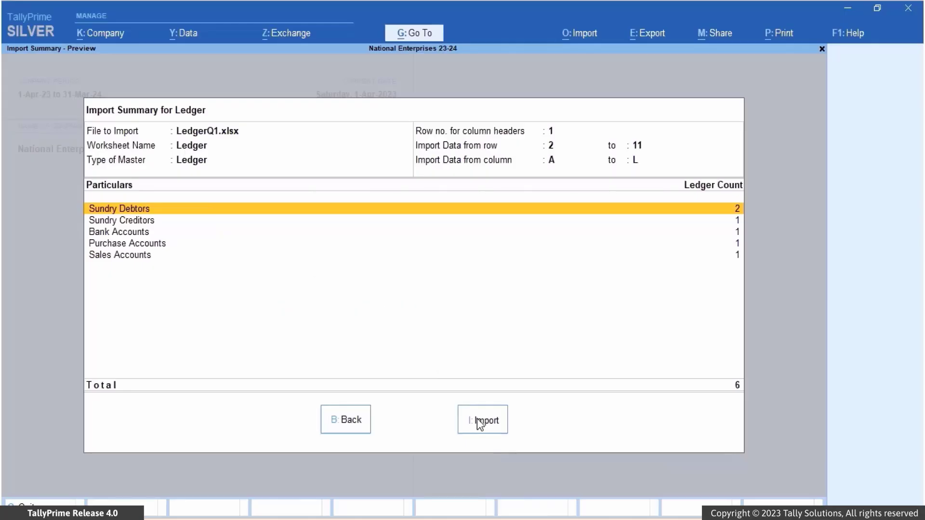
left_click(480, 423)
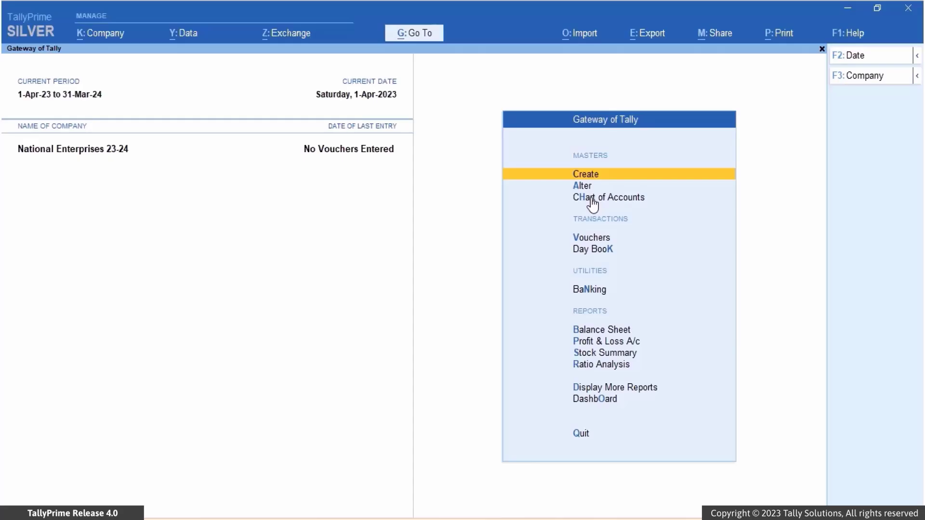
Step: Examine the list of ledgers in the Chart of Accounts and open the ABC Company Limited ledger under Sundry Debtors
left_click(592, 199)
left_click(329, 172)
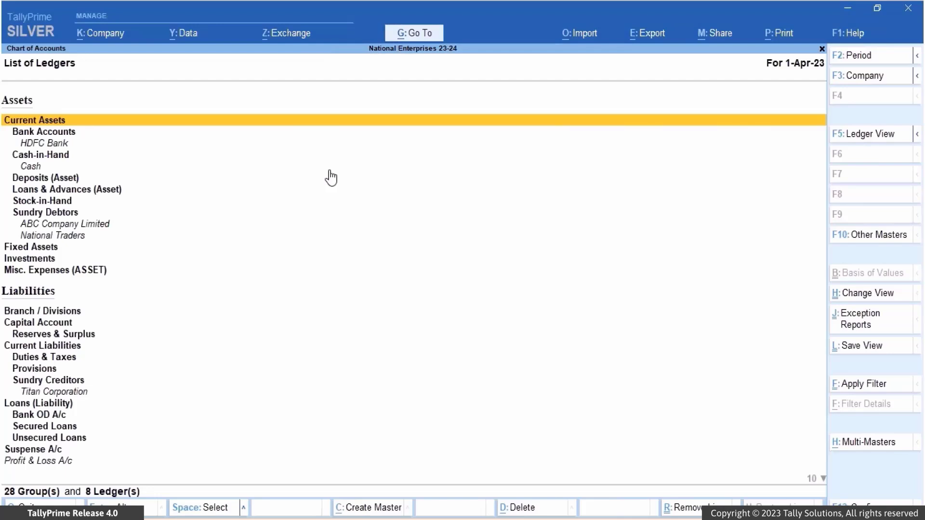
left_click(103, 225)
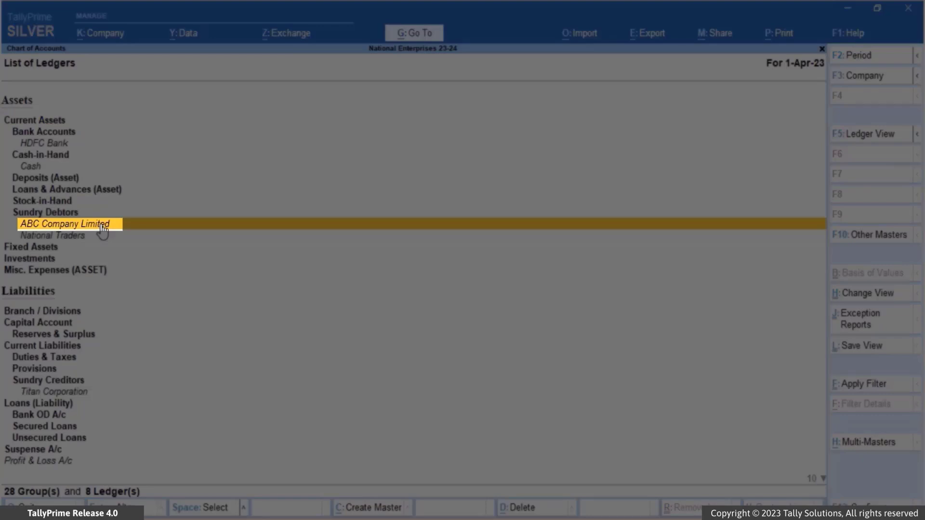
left_click(102, 225)
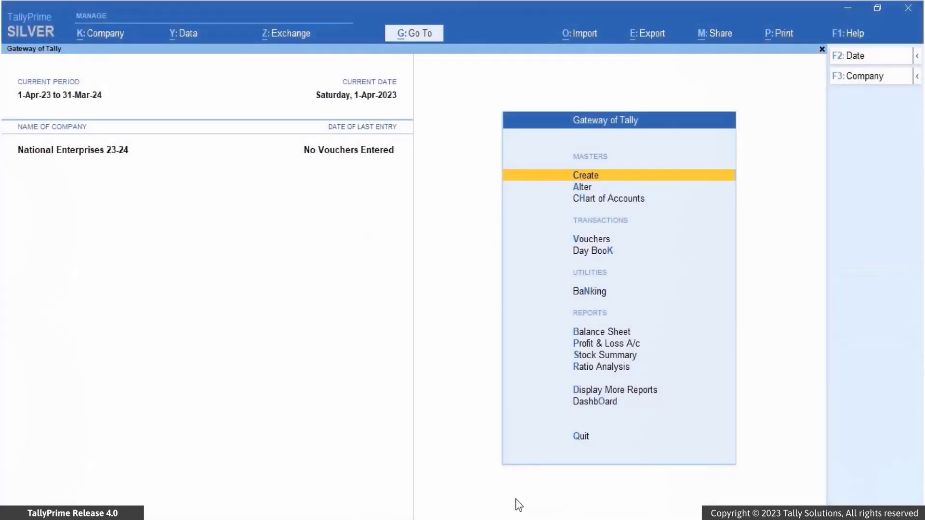
Step: Switch to the Export&ImportFiles folder in File Explorer and open the AccountingVouchersQ1 workbook to review it
mouse_move(516, 519)
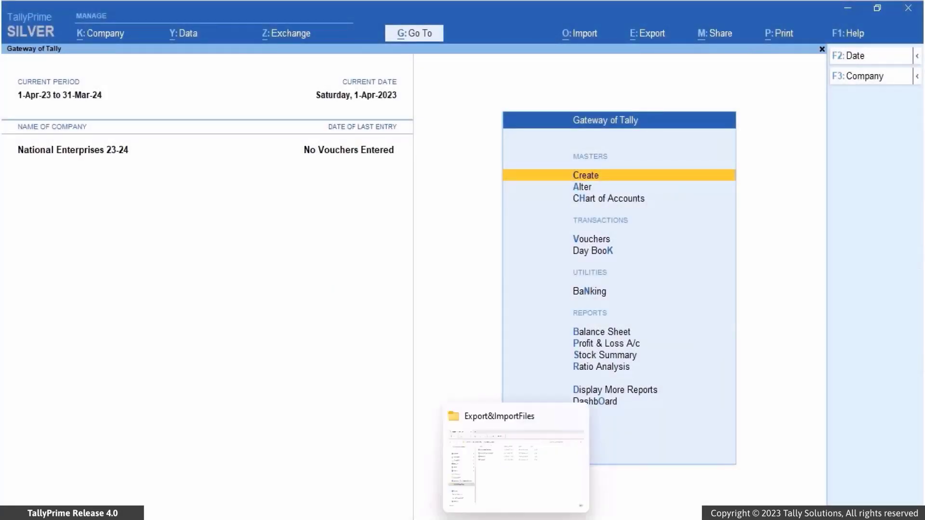
left_click(505, 485)
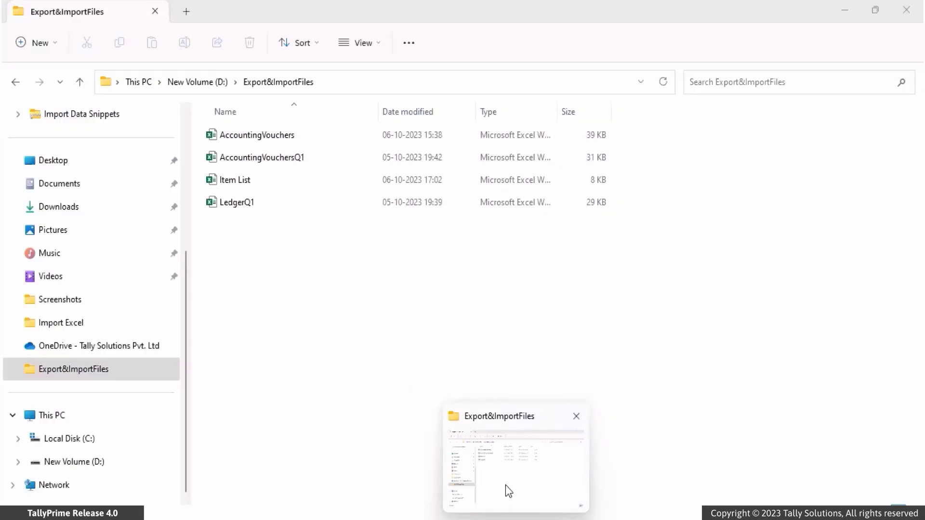
double_click(417, 153)
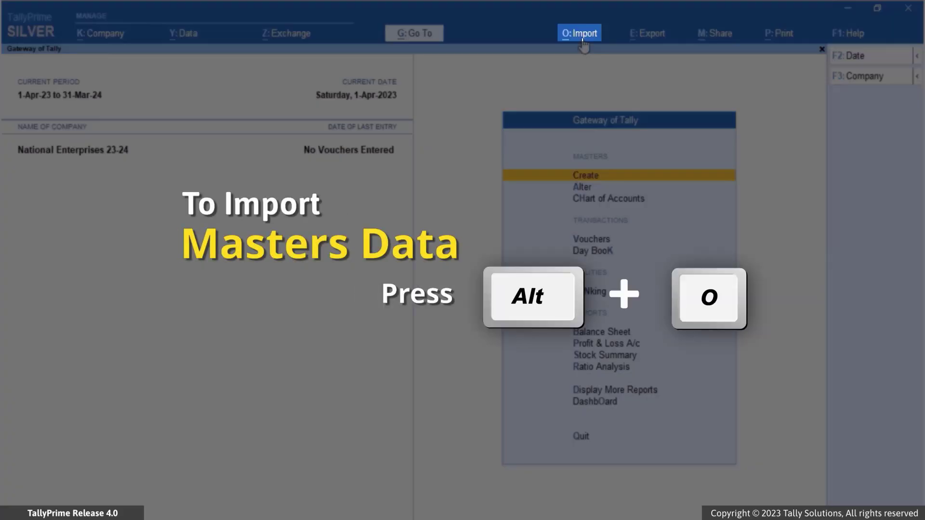
Step: Set up a transactions import from AccountingVouchersQ1.xlsx in D:\Export&ImportFiles, using worksheet Accounting Voucher and the Default Template
left_click(583, 42)
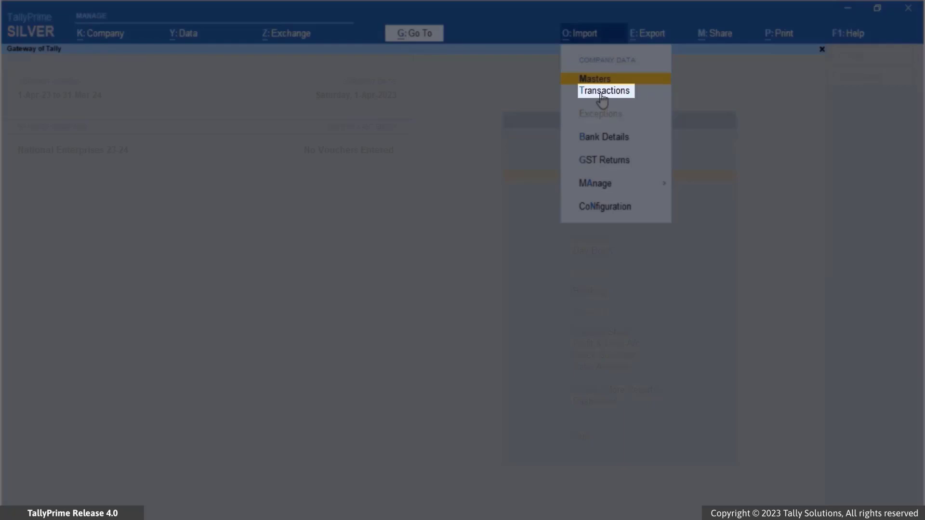
left_click(604, 92)
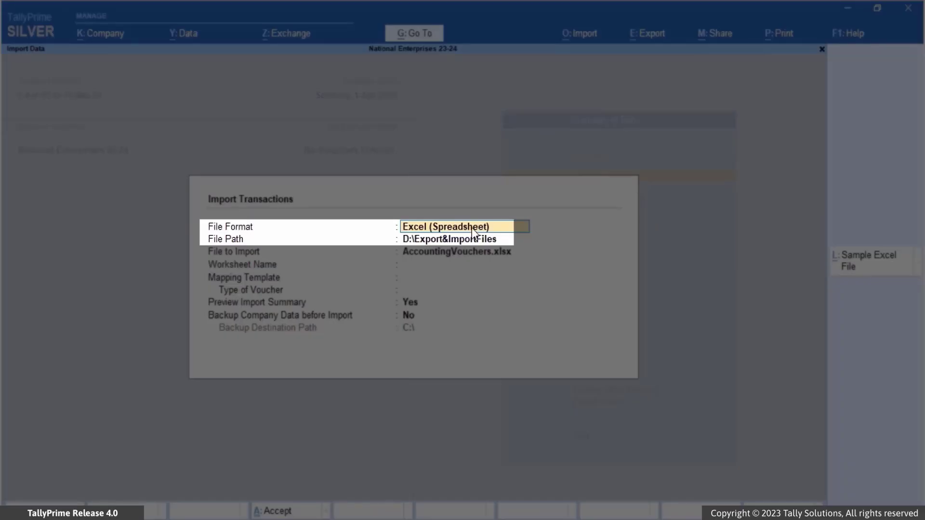
key("Return")
key("Return")
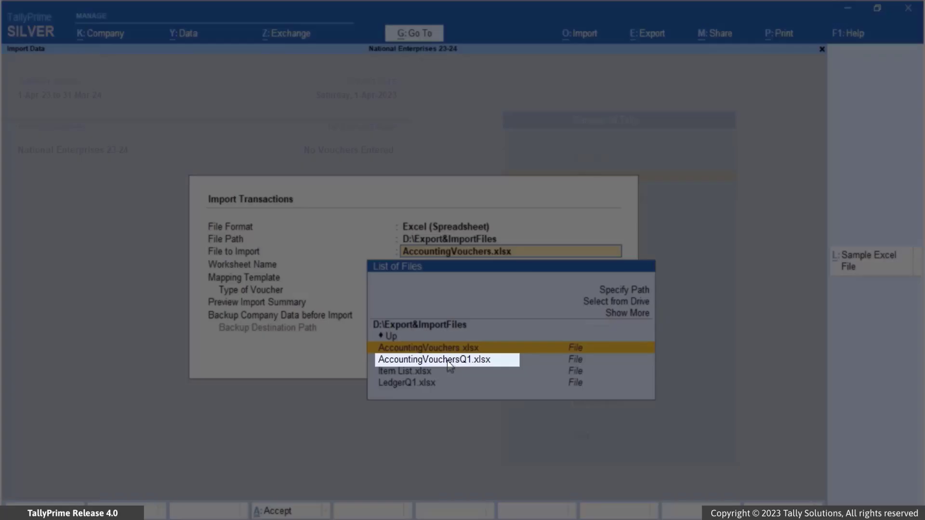
left_click(449, 366)
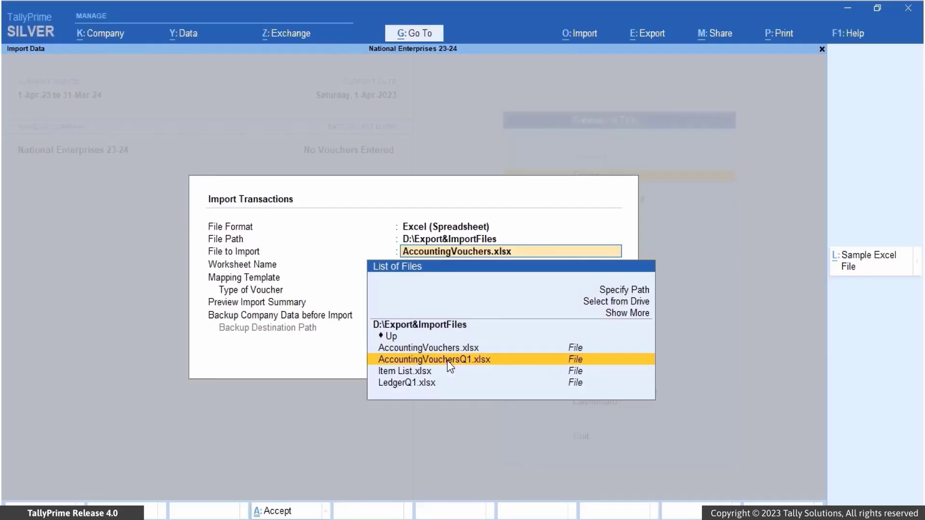
left_click(447, 360)
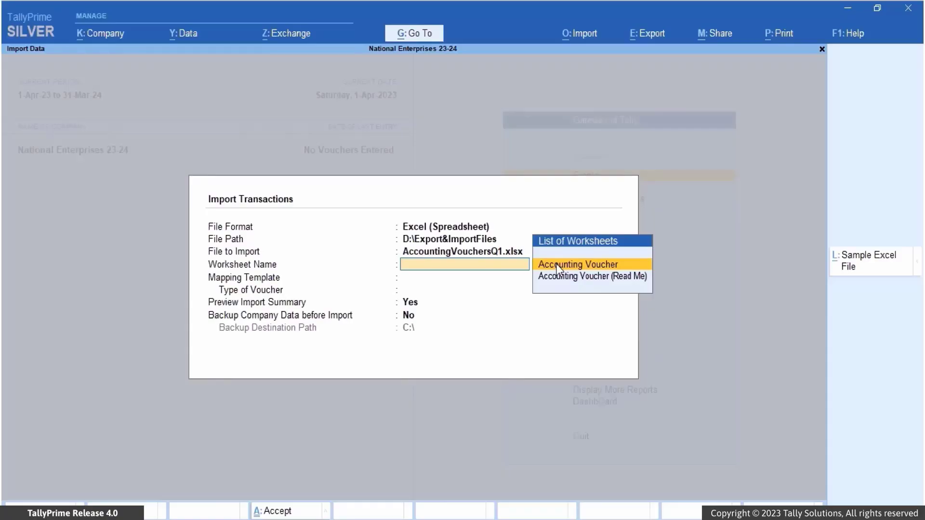
left_click(558, 266)
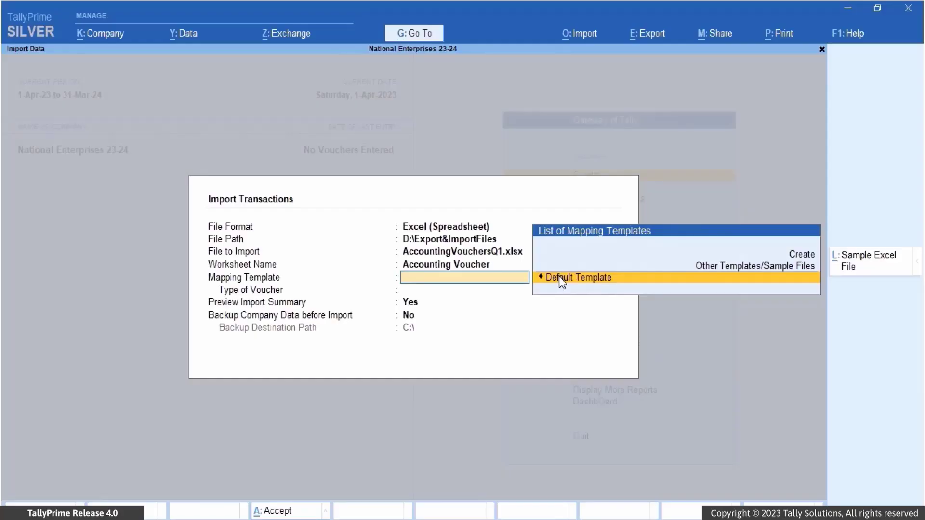
left_click(562, 280)
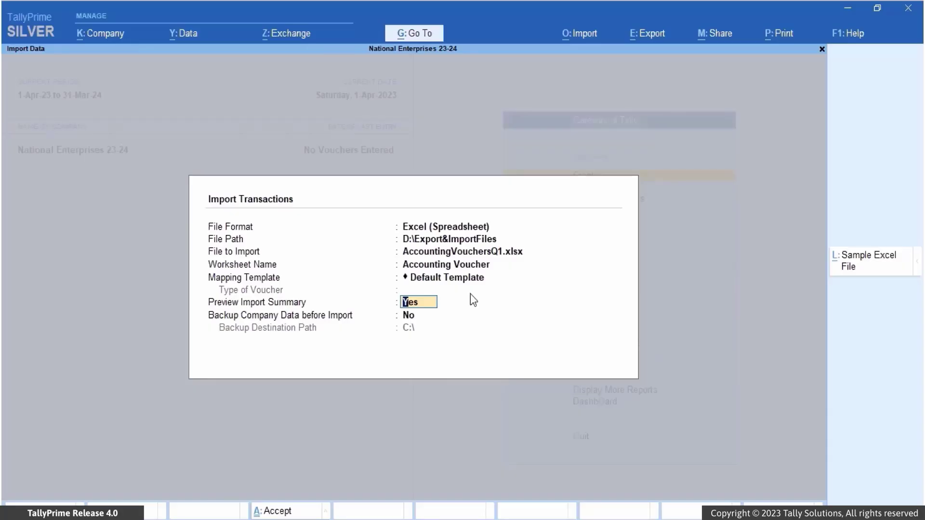
Step: Accept the transactions import settings and import the AccountingVouchersQ1.xlsx vouchers from the summary preview
left_click(428, 318)
key("Return")
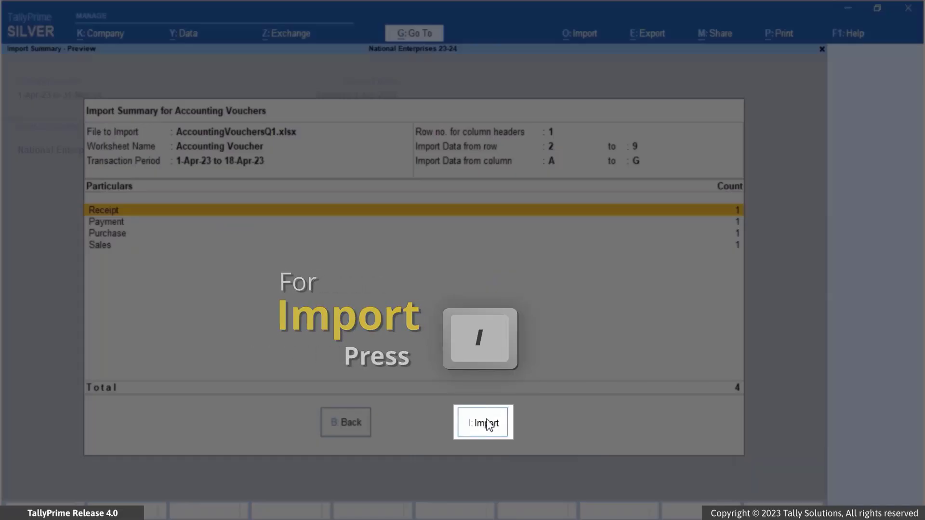
left_click(488, 427)
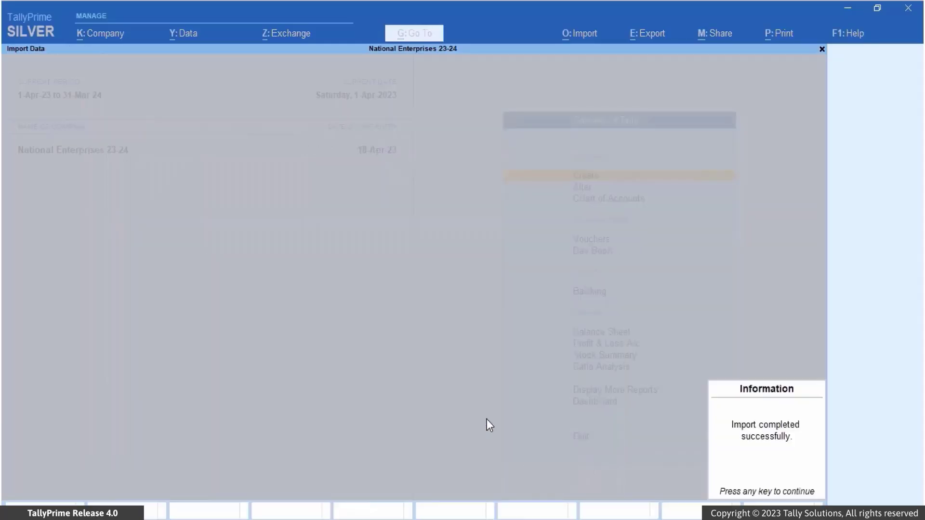
left_click(486, 419)
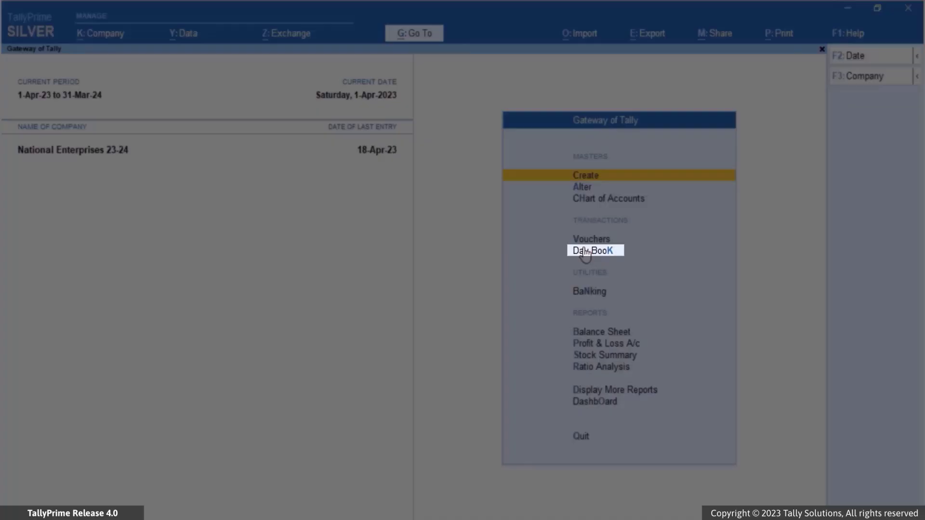
Step: Open the Day Book and clear the From and To dates of its period to list all recorded vouchers
left_click(585, 251)
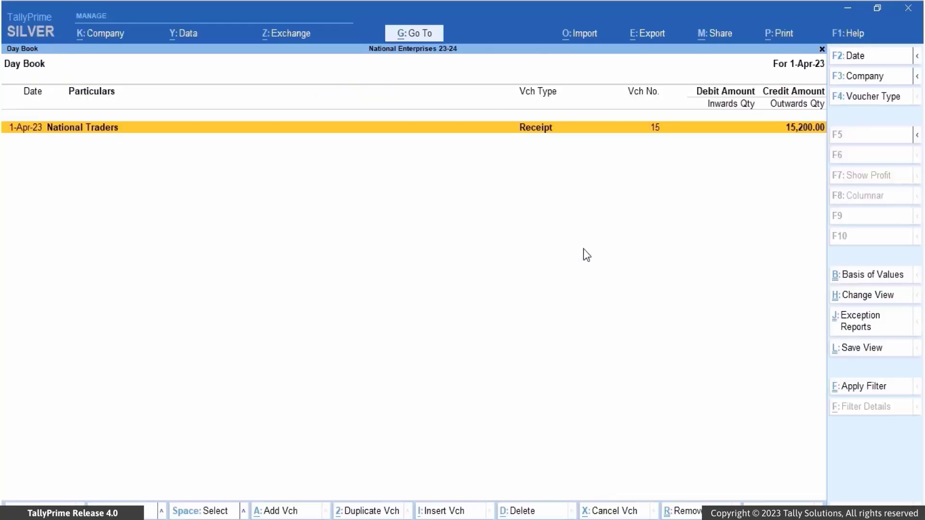
key("alt")
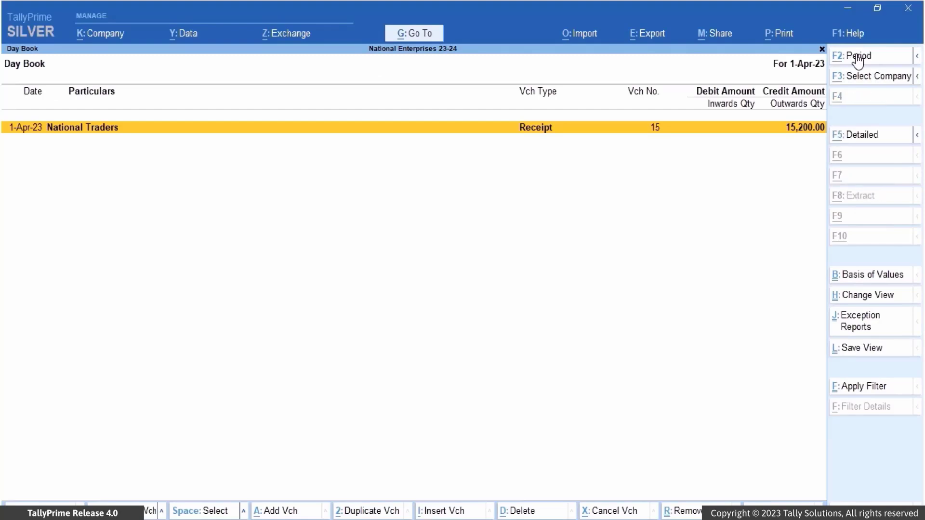
left_click(857, 57)
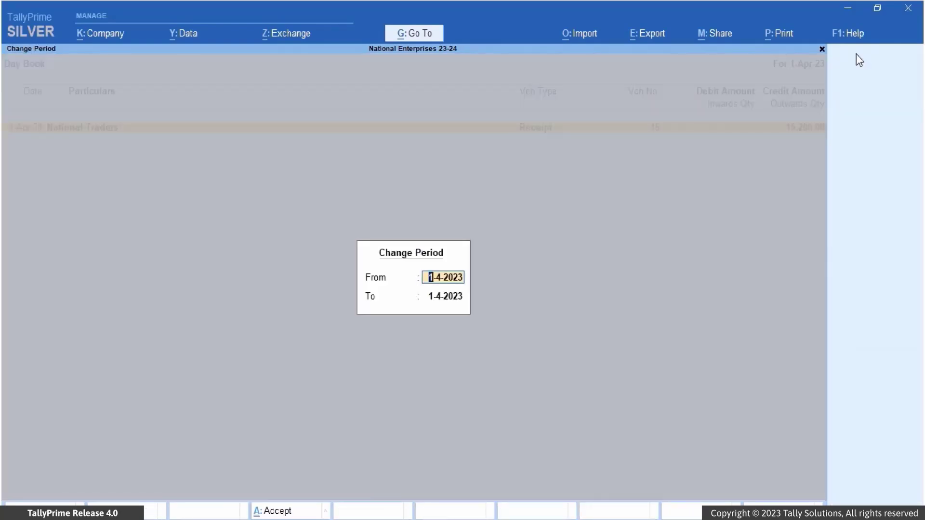
key("BackSpace")
key("Return")
key("BackSpace")
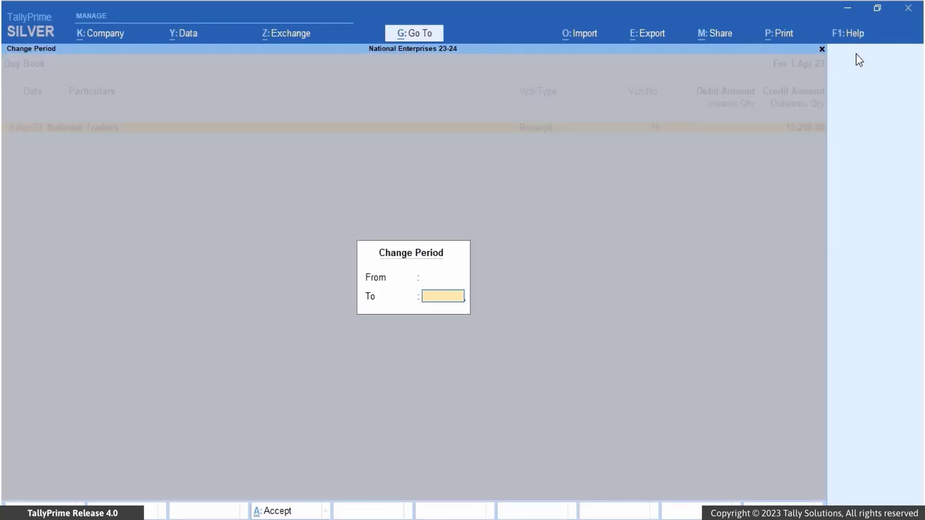
key("Return")
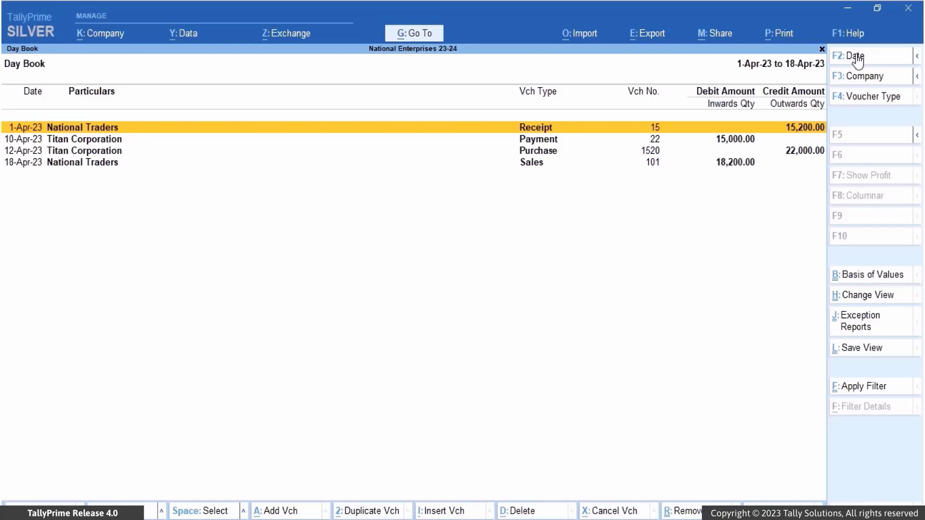
Step: Open the National Traders receipt voucher dated 1-Apr-23 to review it, and leave it without changes
key("Return")
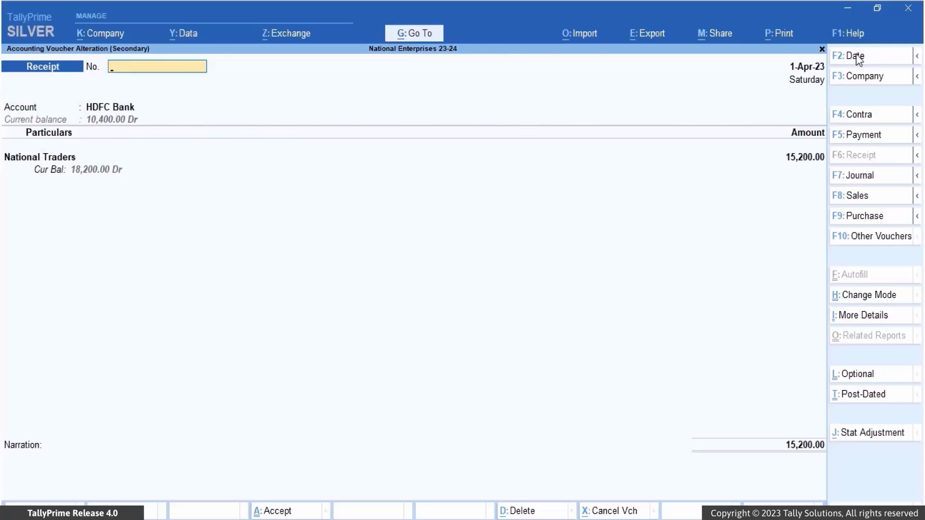
key("Escape")
key("y")
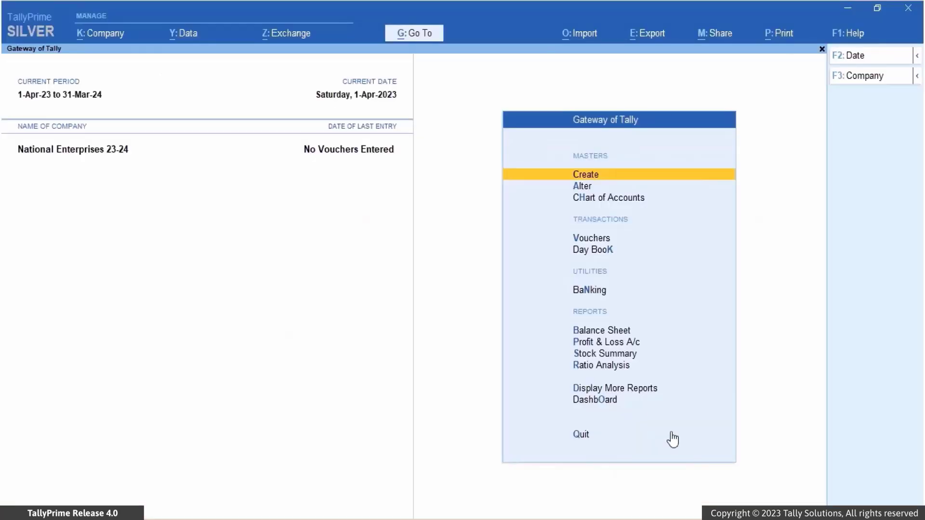
Step: Set up a transactions import from AccountingVouchers.xlsx in D:\Export&ImportFiles, using worksheet Accounting Voucher and the Default Template
left_click(591, 41)
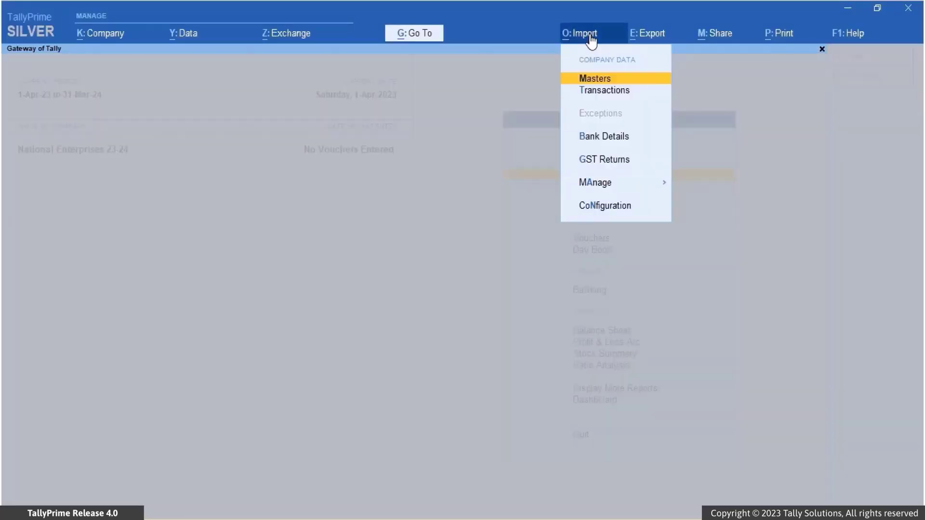
left_click(590, 93)
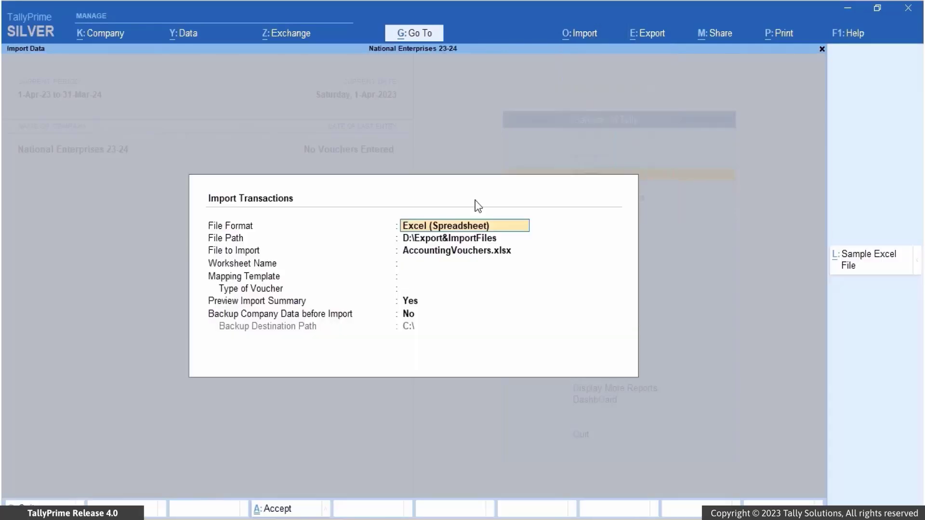
key("Return")
key("Return")
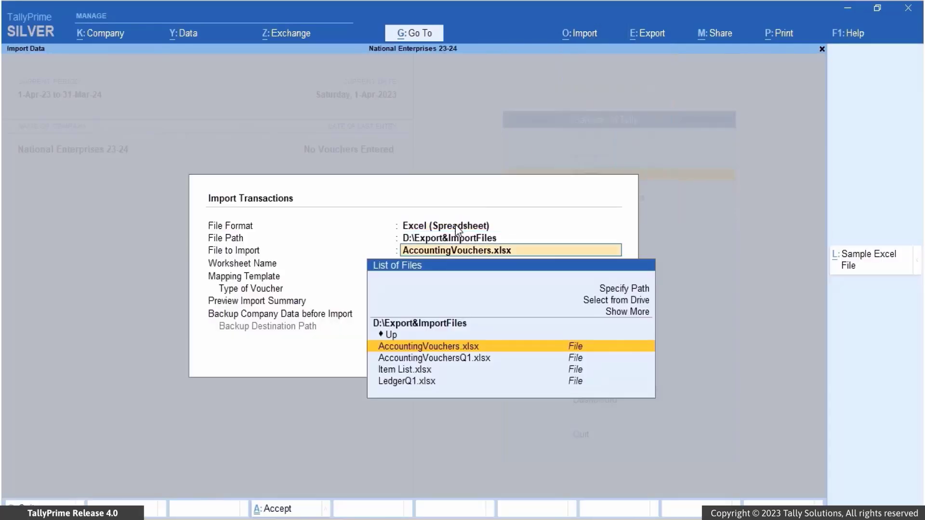
left_click(436, 346)
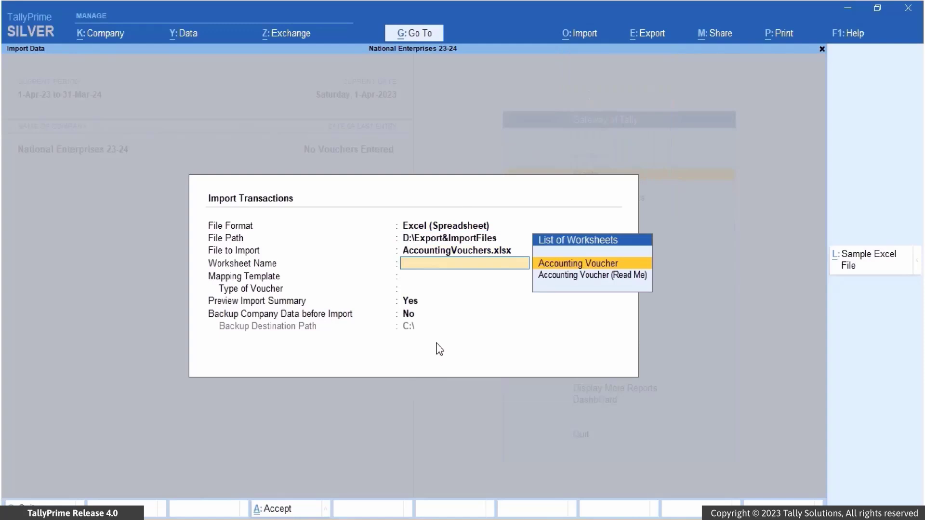
left_click(546, 267)
left_click(544, 274)
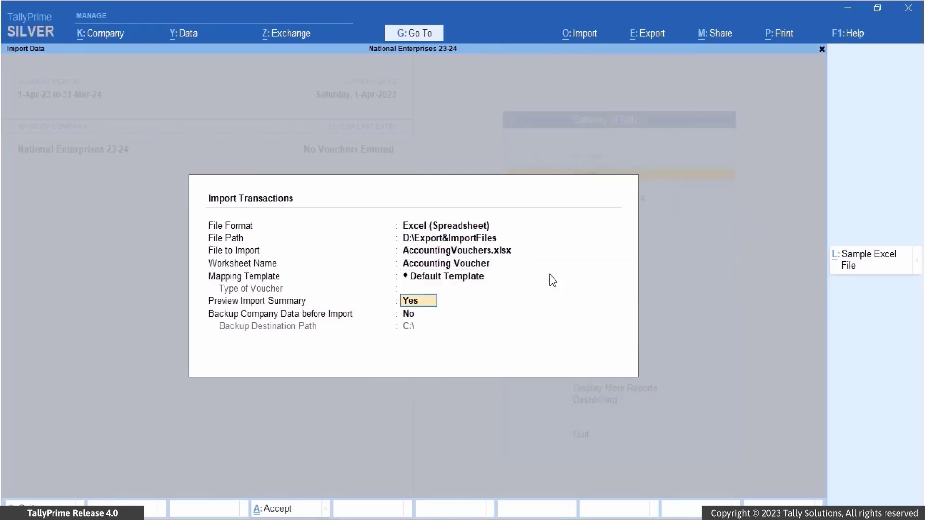
Step: Keep the import summary preview on and the company backup off, and import the AccountingVouchers.xlsx vouchers
key("Return")
key("Return")
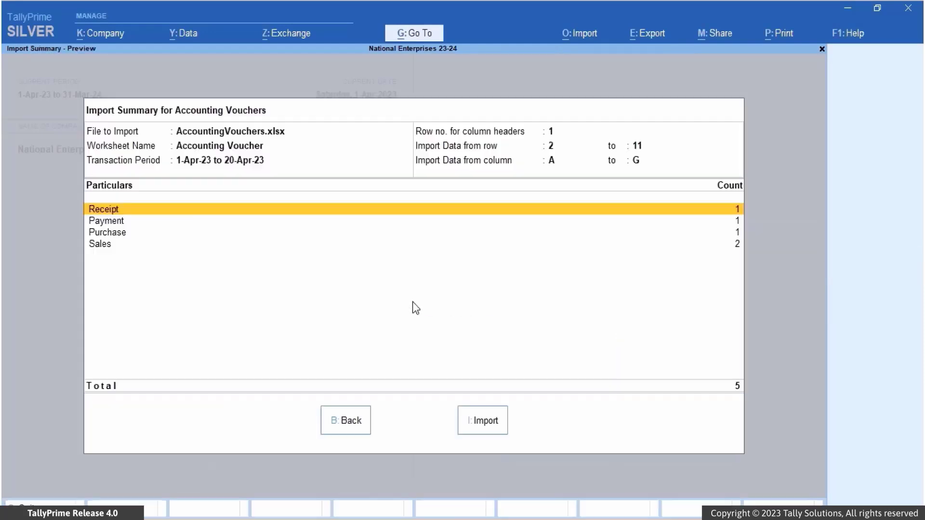
left_click(501, 427)
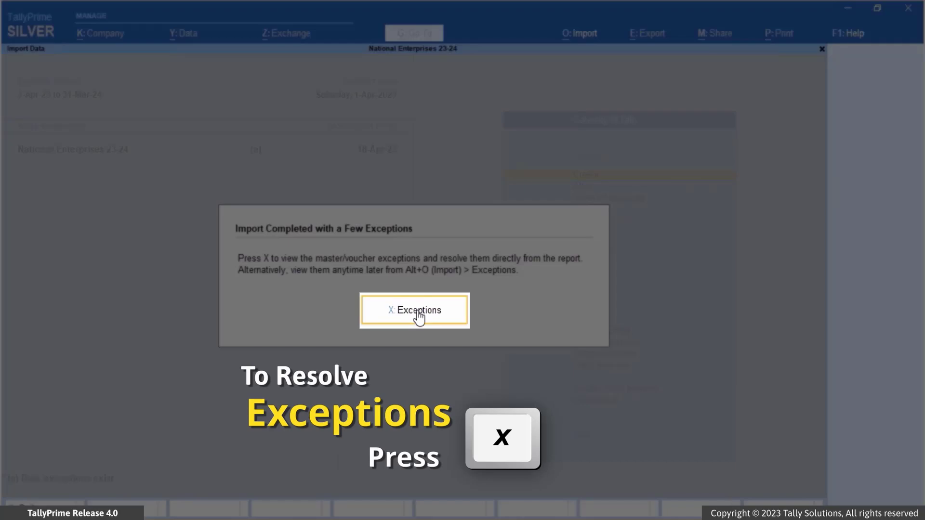
Step: Resolve the missing ledger listed in the import exceptions by creating United Traders, entering SUN to find its group
left_click(417, 311)
left_click(426, 135)
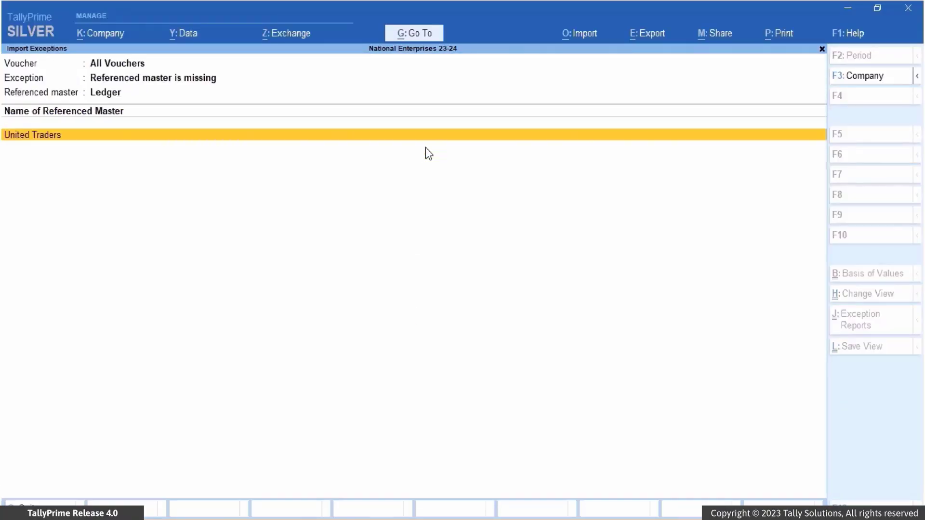
left_click(426, 135)
left_click(234, 159)
type("SUN")
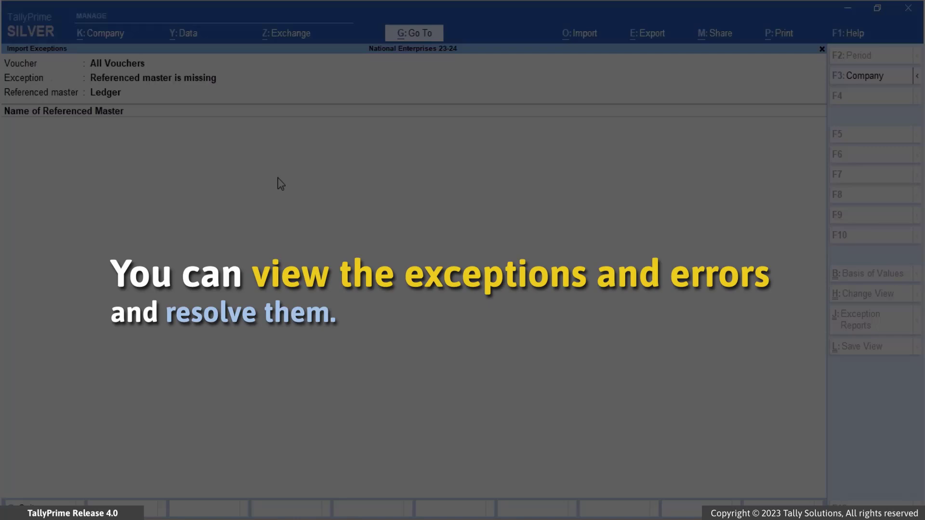
key("Escape")
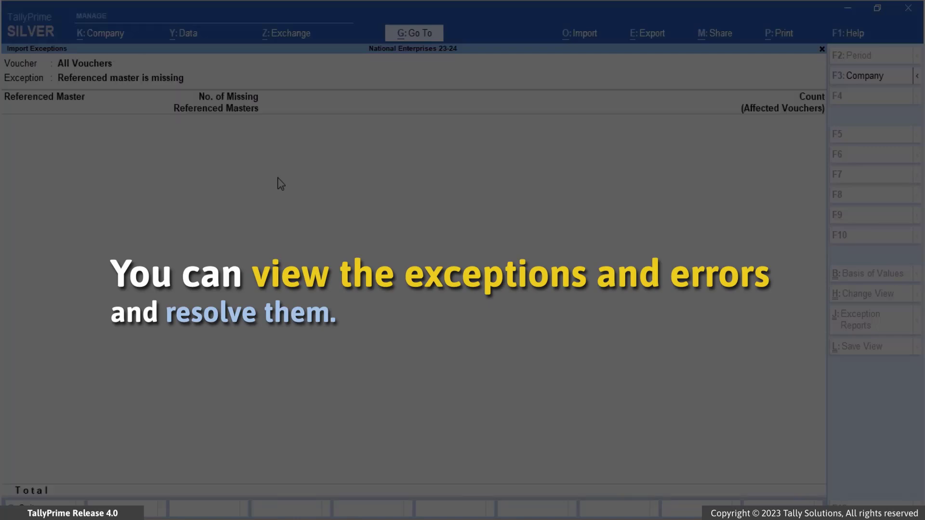